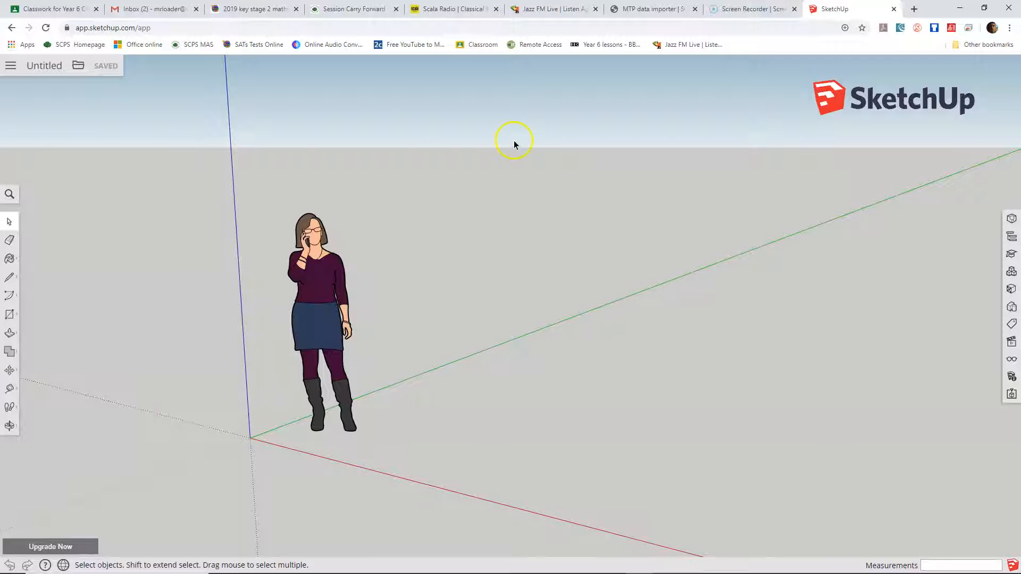
Delete the default human figure from the scene
click(323, 302)
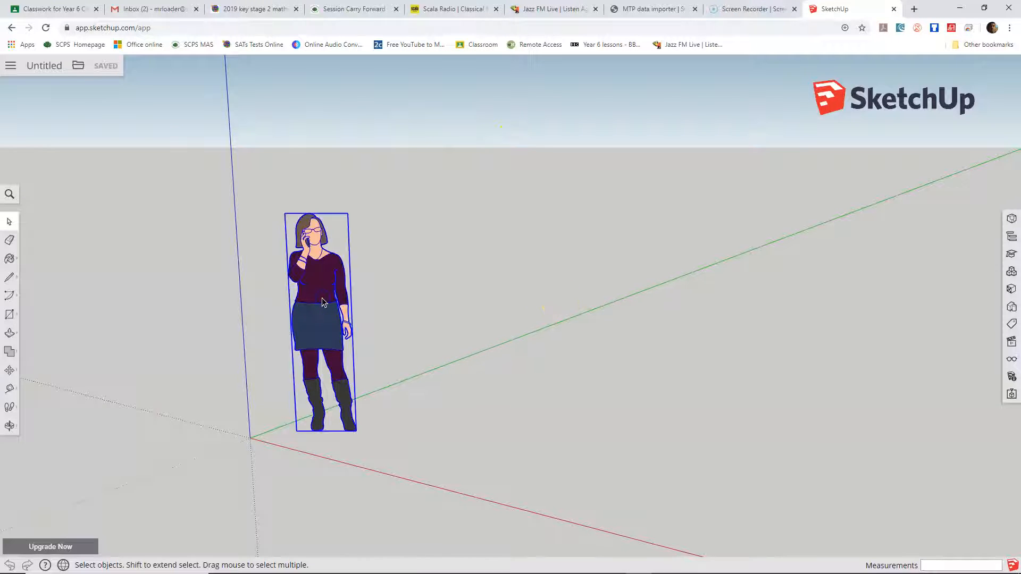
key(Delete)
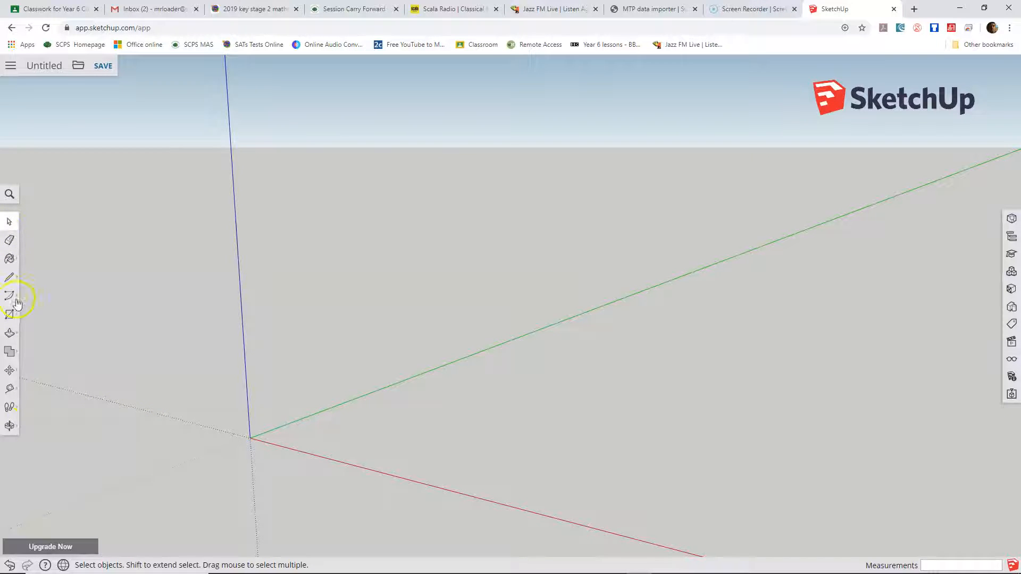
Orbit, pan and zoom around the empty scene to view the ground area between the red and green axes
click(8, 427)
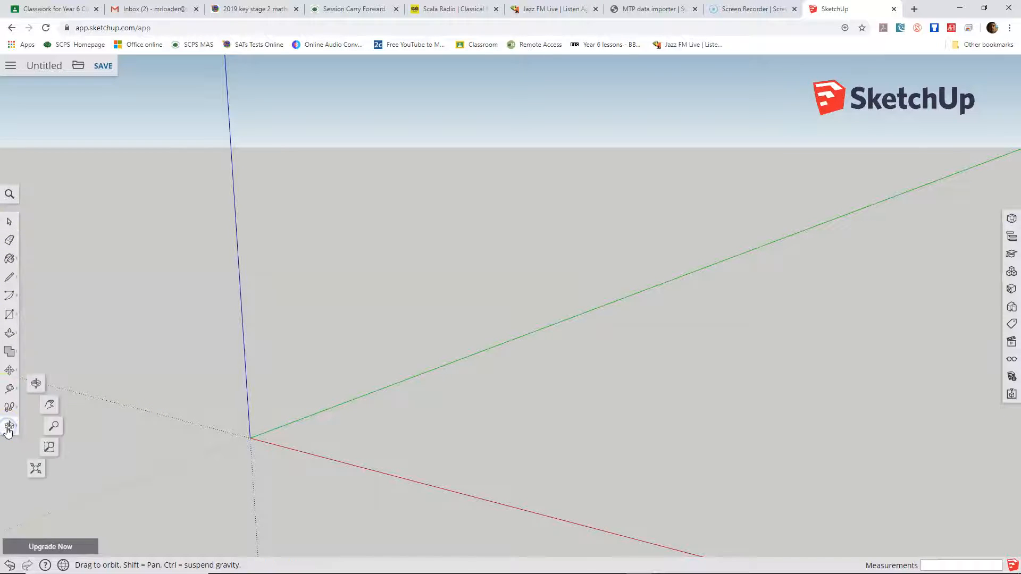
click(35, 385)
drag(227, 312, 194, 324)
click(8, 429)
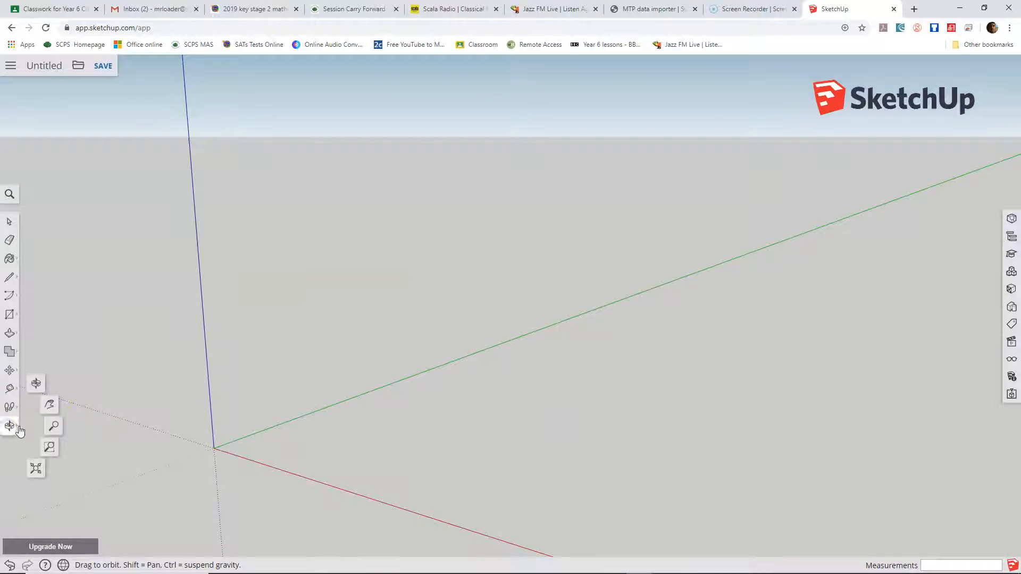
click(50, 409)
drag(223, 423, 270, 397)
scroll(290, 323, down, 5)
scroll(292, 322, up, 2)
scroll(294, 323, up, 2)
scroll(295, 321, down, 4)
scroll(300, 323, up, 3)
scroll(304, 323, up, 1)
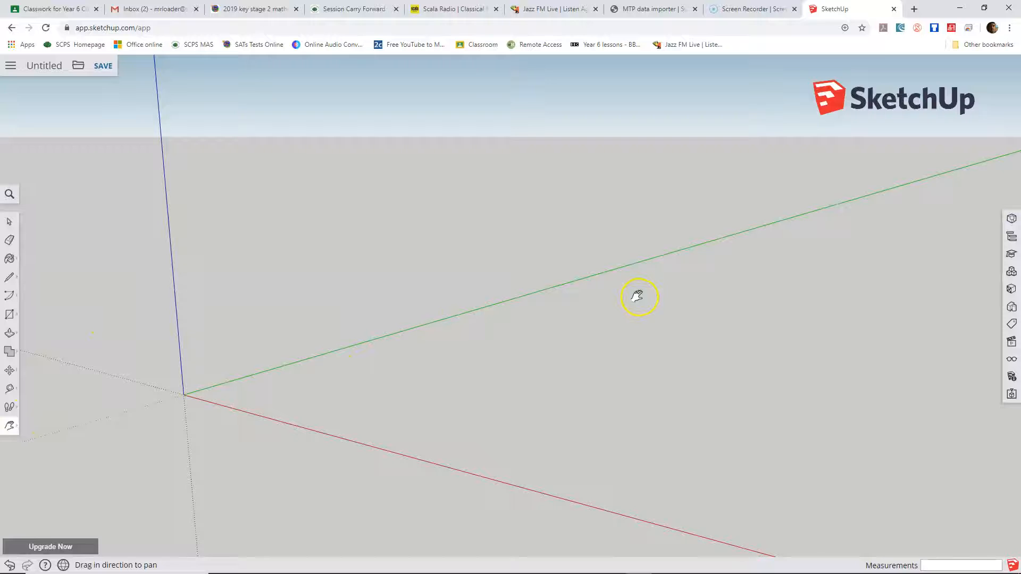
drag(345, 334, 227, 287)
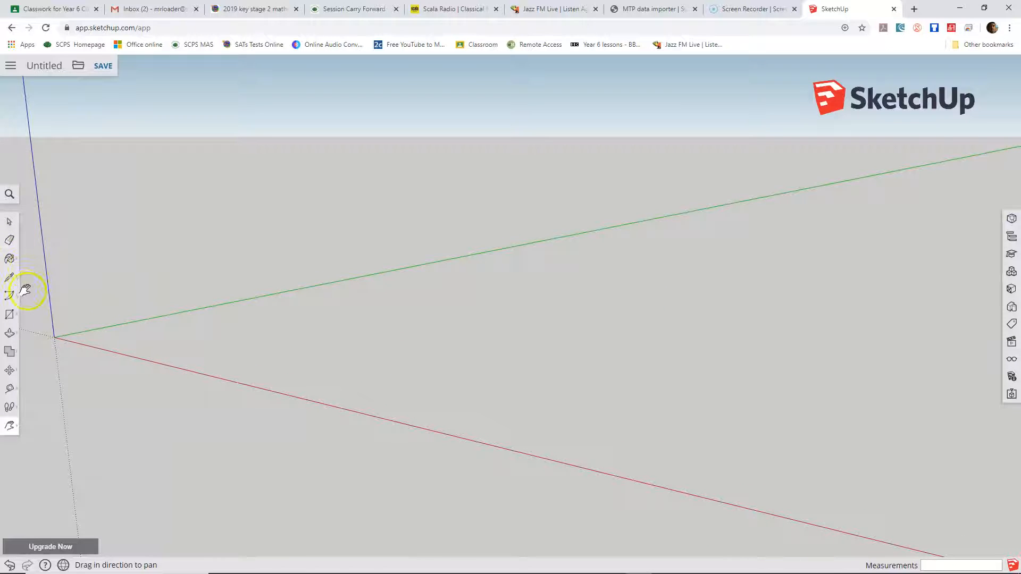
Draw a rectangle on the ground between the red and green axes, with dimensions of 10 by 5 m
click(9, 318)
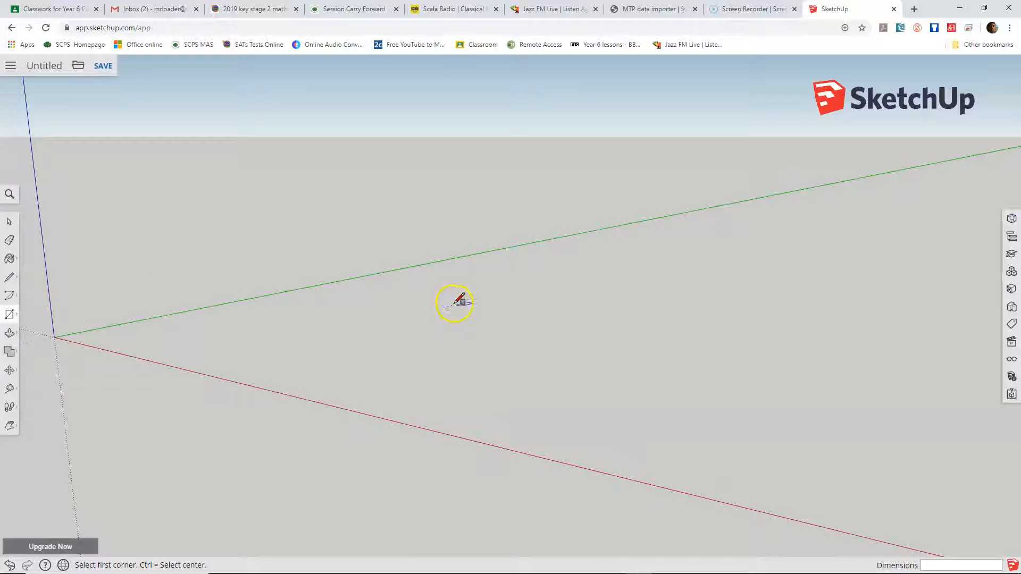
click(518, 274)
click(540, 371)
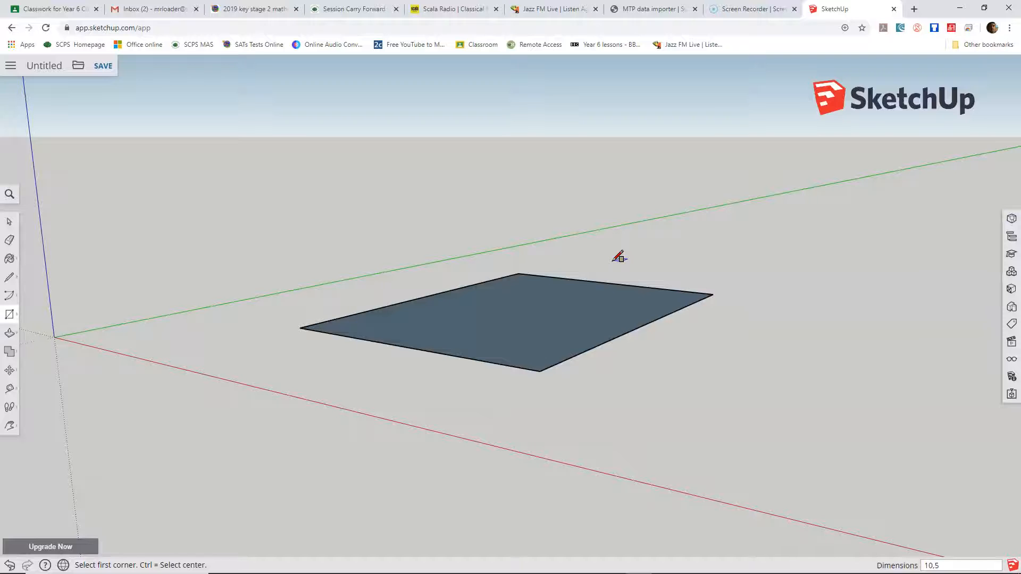
key(Return)
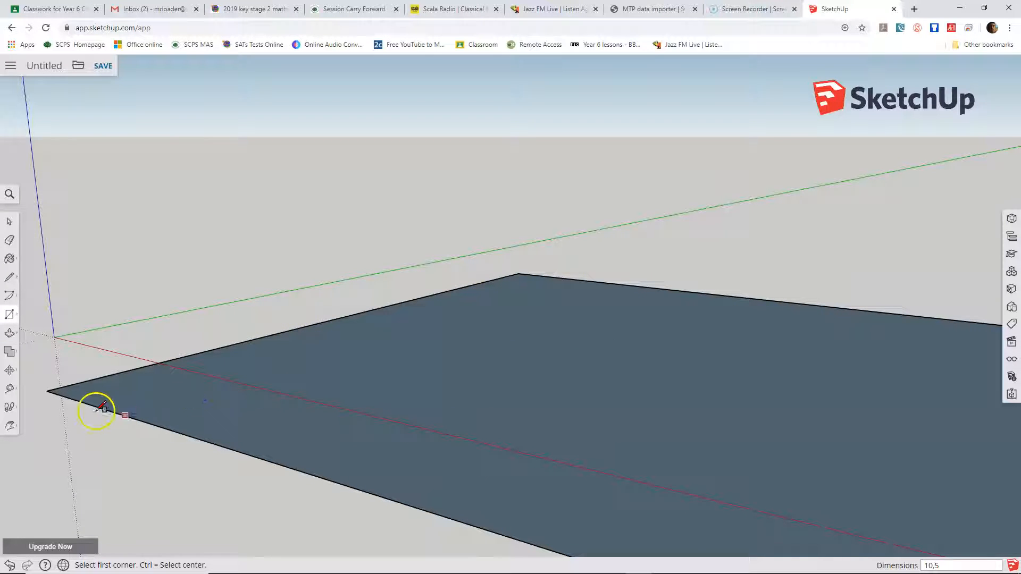
Extrude the ground rectangle upward into a 0.2 m thick floor slab with Push/Pull
scroll(281, 254, down, 2)
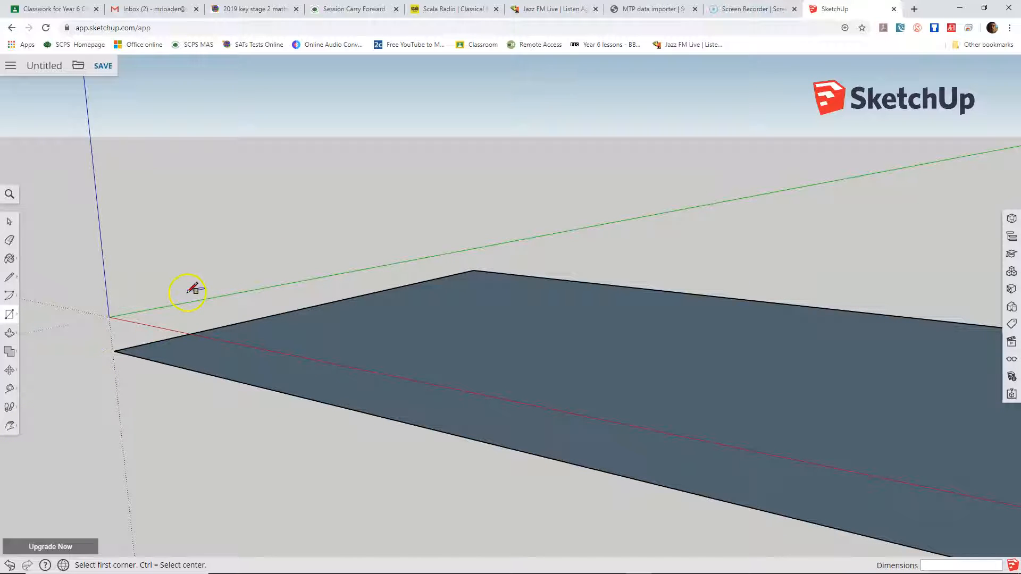
click(9, 425)
click(55, 414)
drag(301, 420, 344, 259)
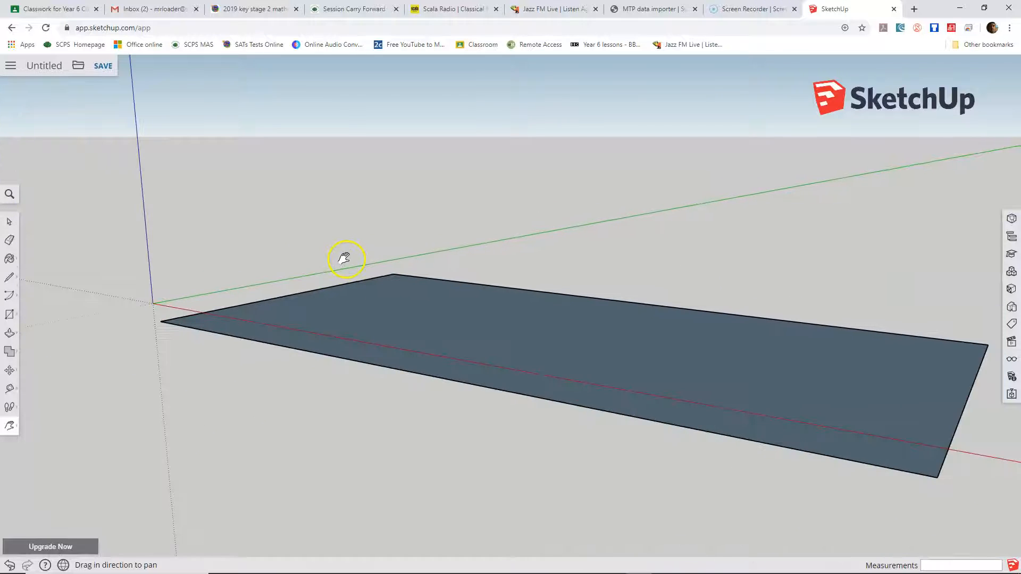
drag(370, 418, 265, 411)
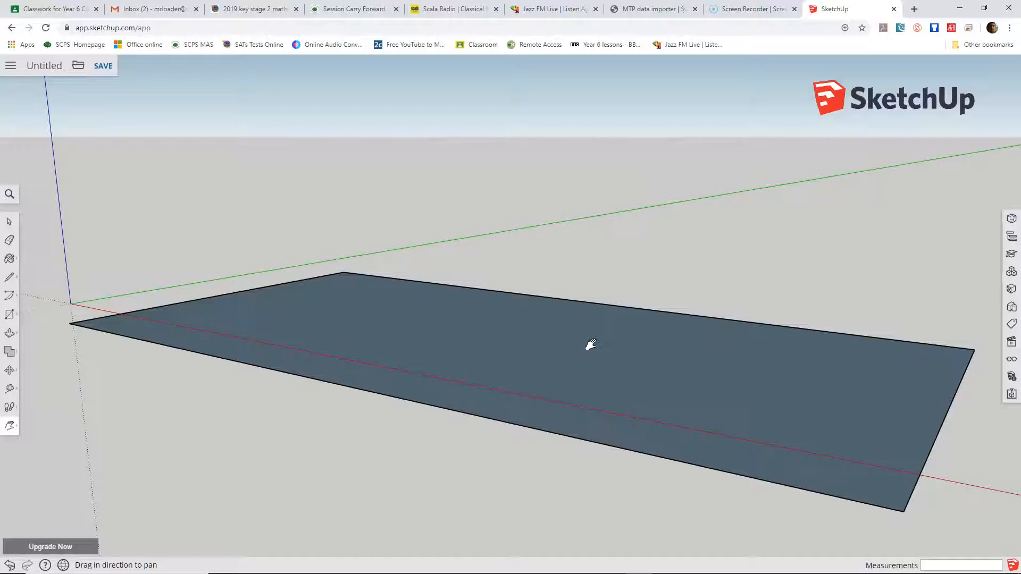
click(8, 336)
click(37, 312)
click(467, 360)
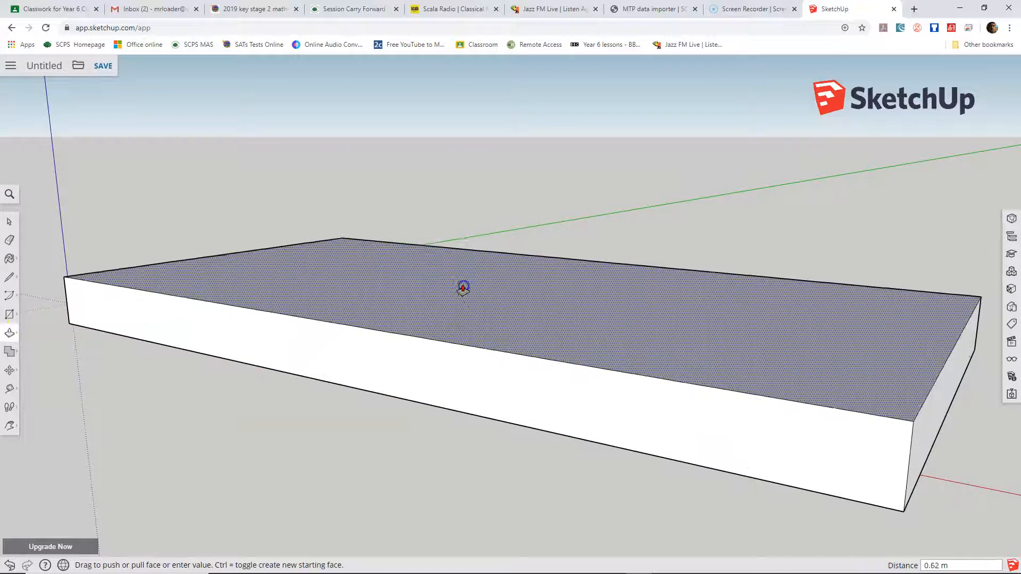
click(466, 267)
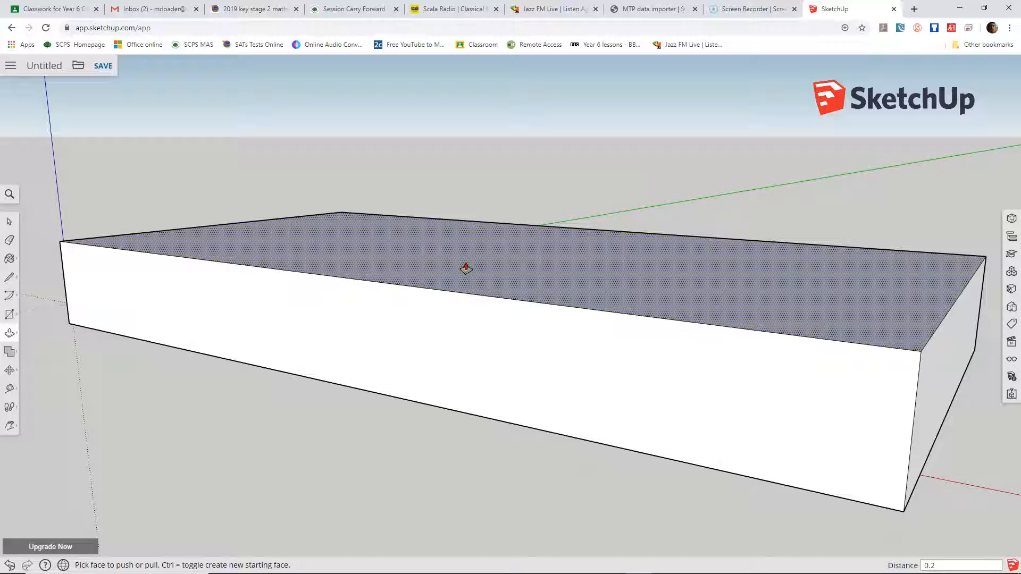
key(Return)
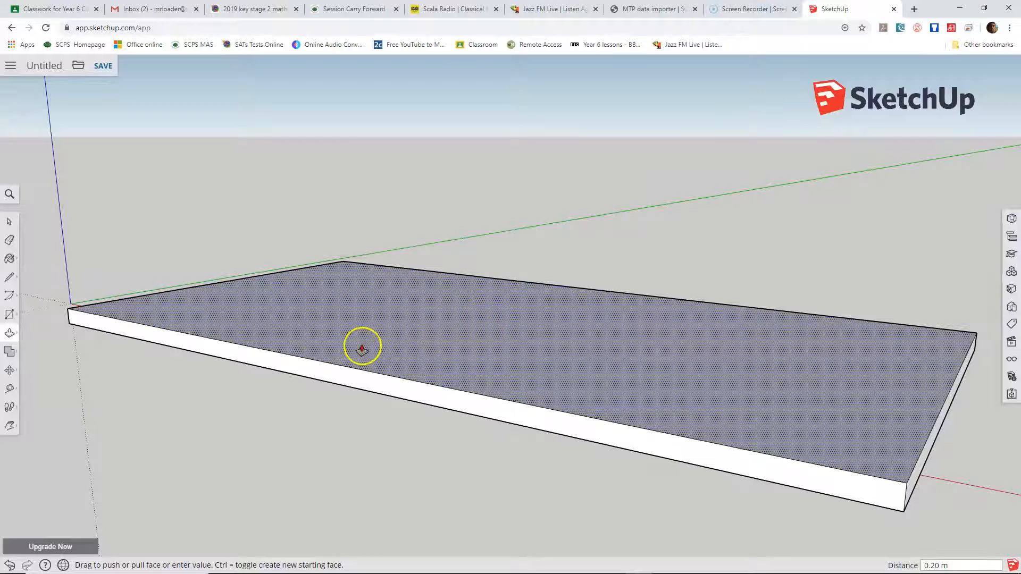
Offset the outline of the slab's upper face 0.2 m inward to mark the outer walls
click(11, 336)
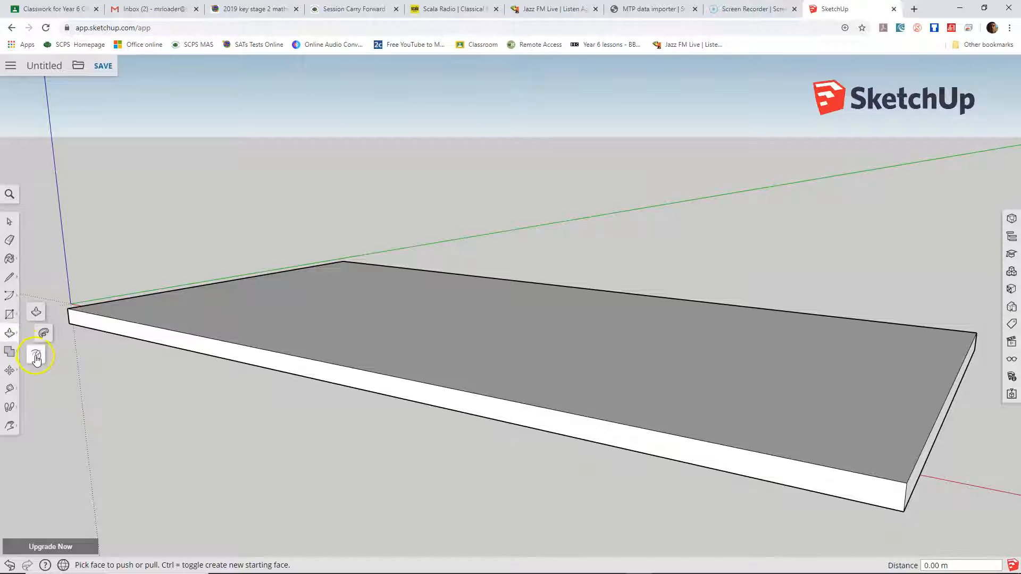
click(36, 356)
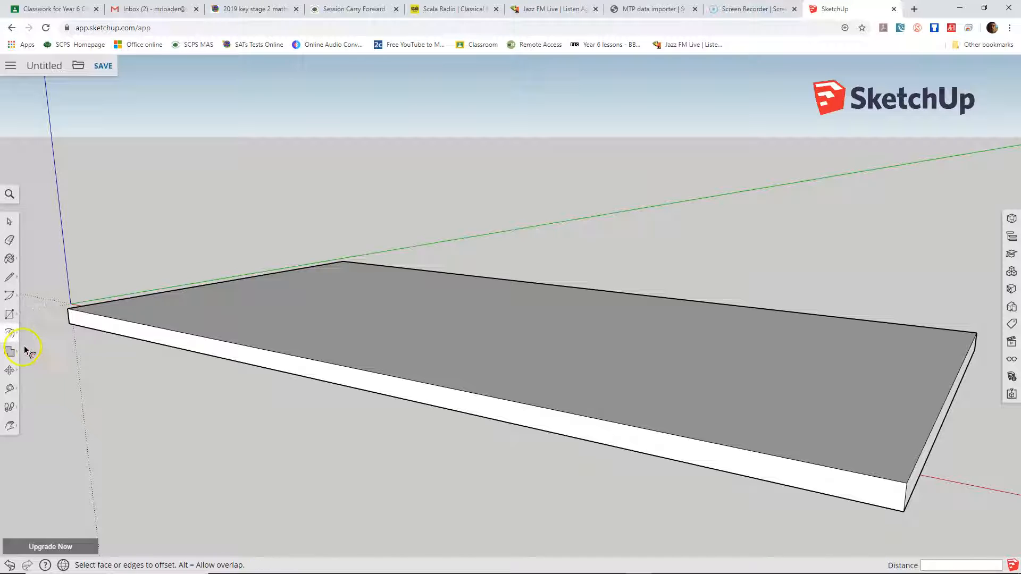
click(631, 297)
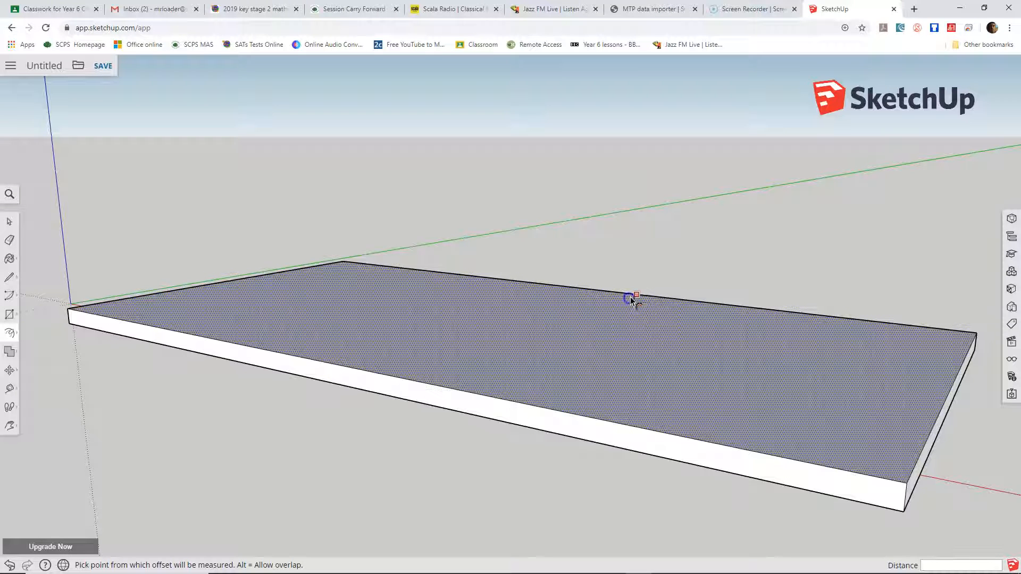
click(621, 314)
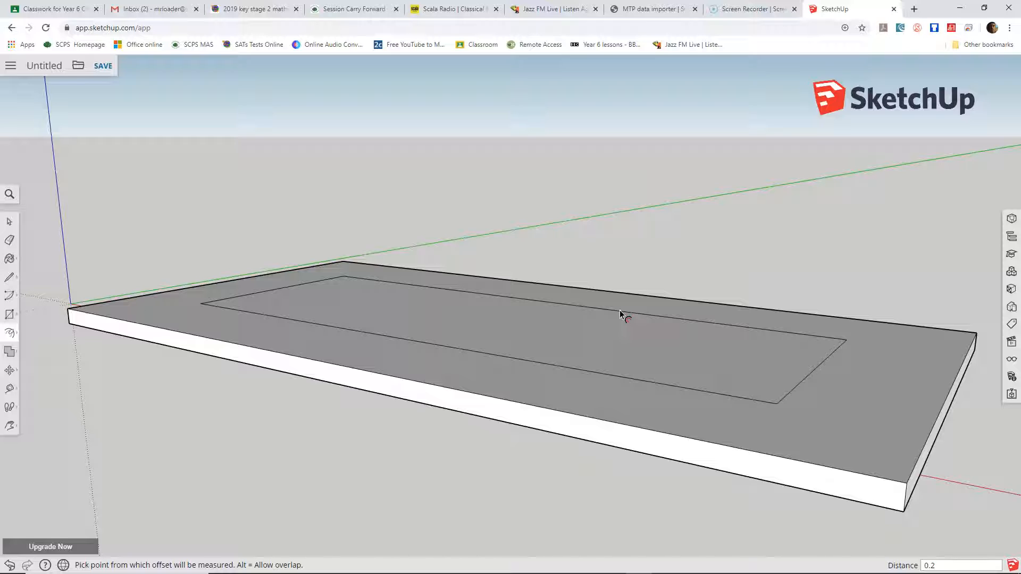
key(Return)
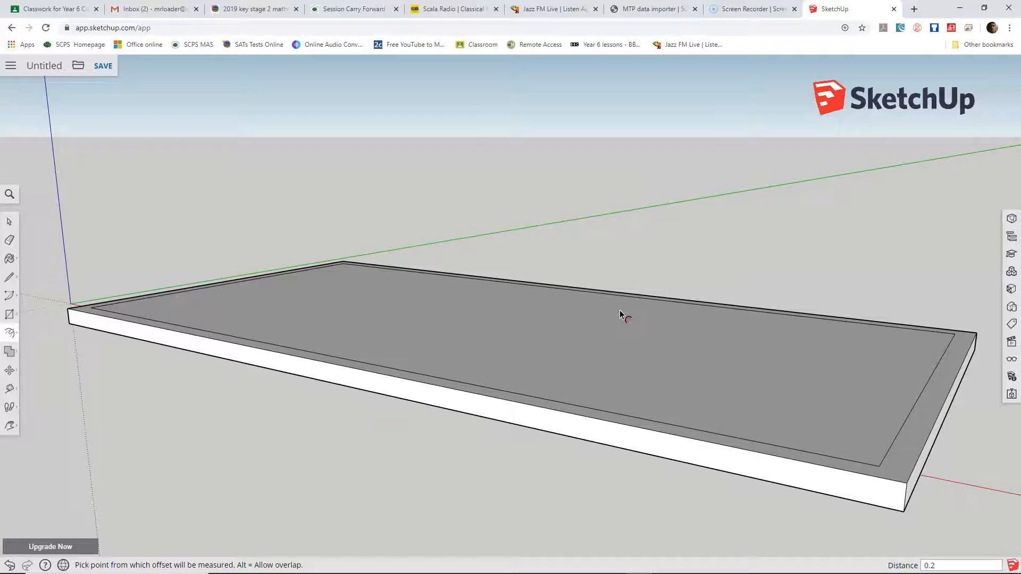
Draw a 0.2 m wide rectangle across the slab's short direction, spanning between the inner wall lines, as a dividing wall
click(10, 426)
click(35, 384)
drag(213, 360, 392, 529)
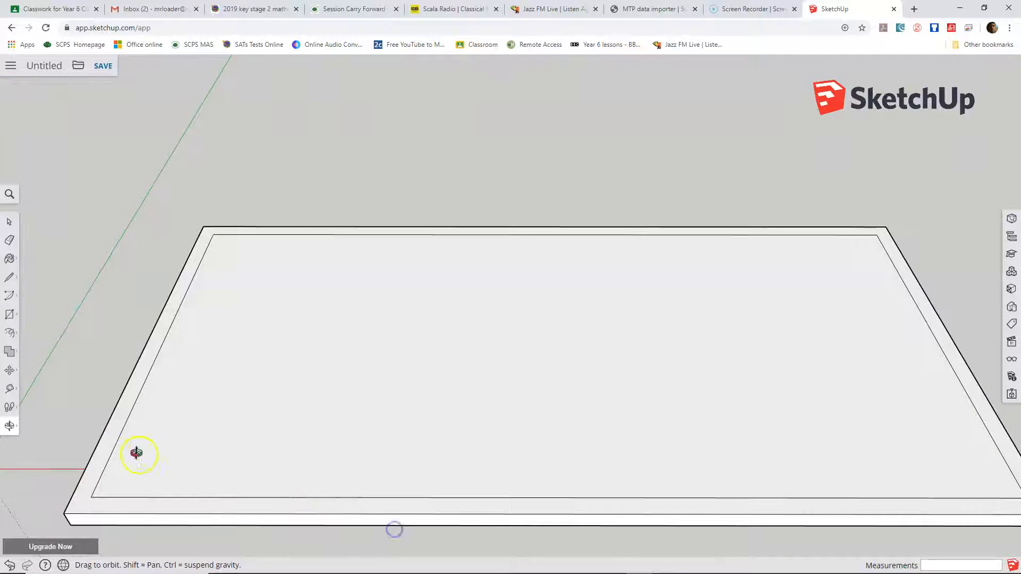
click(9, 314)
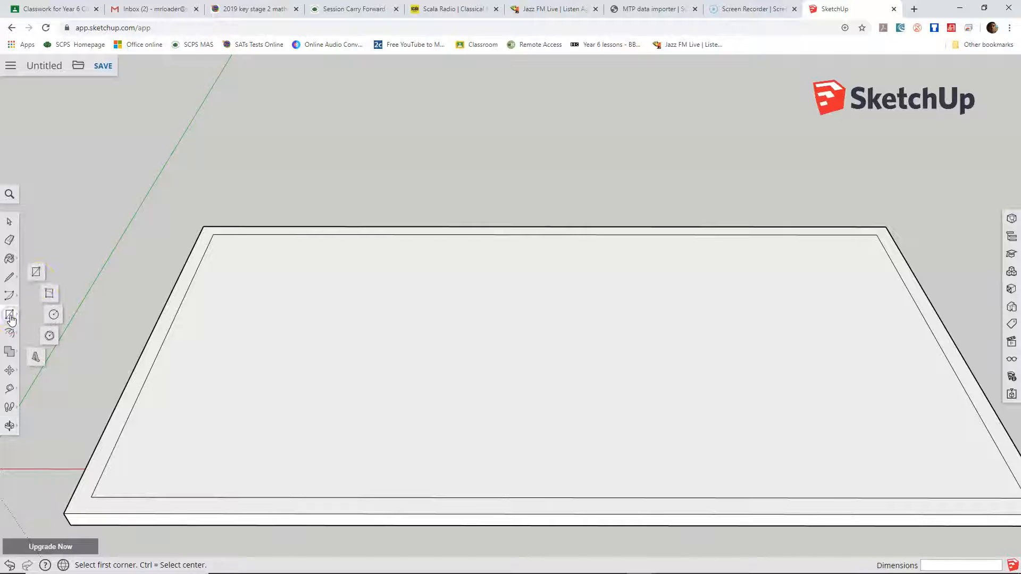
click(36, 273)
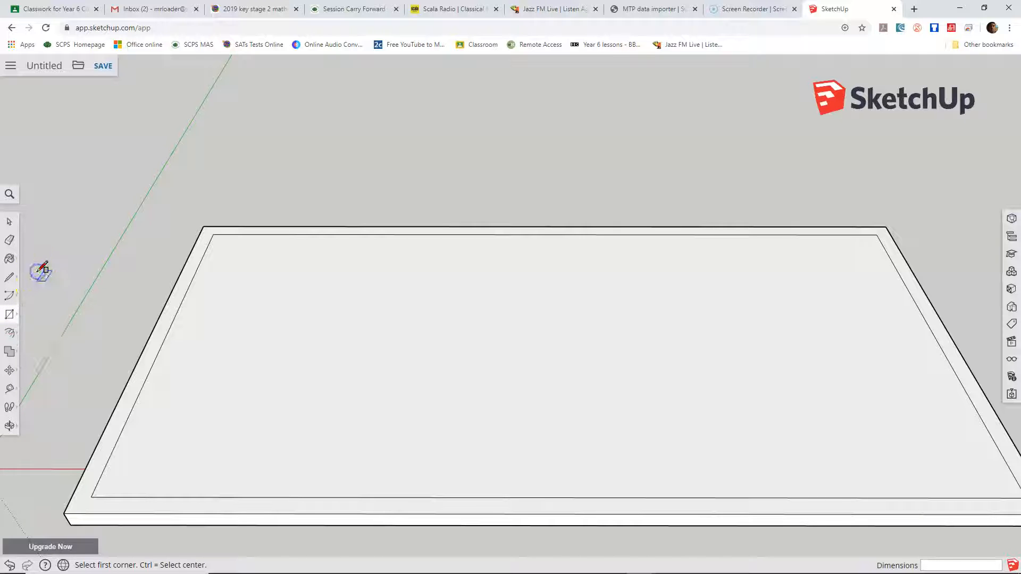
click(444, 234)
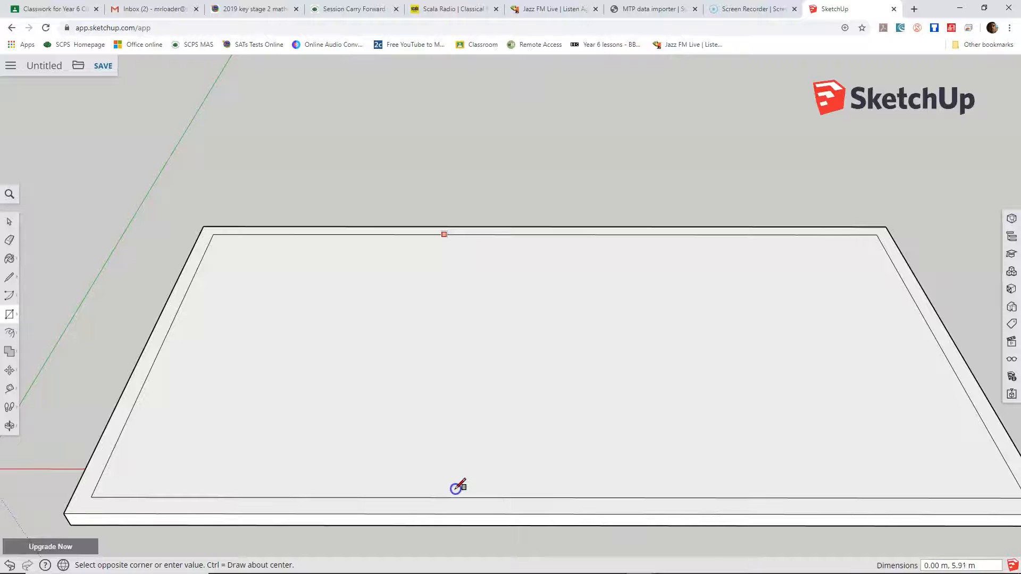
click(437, 497)
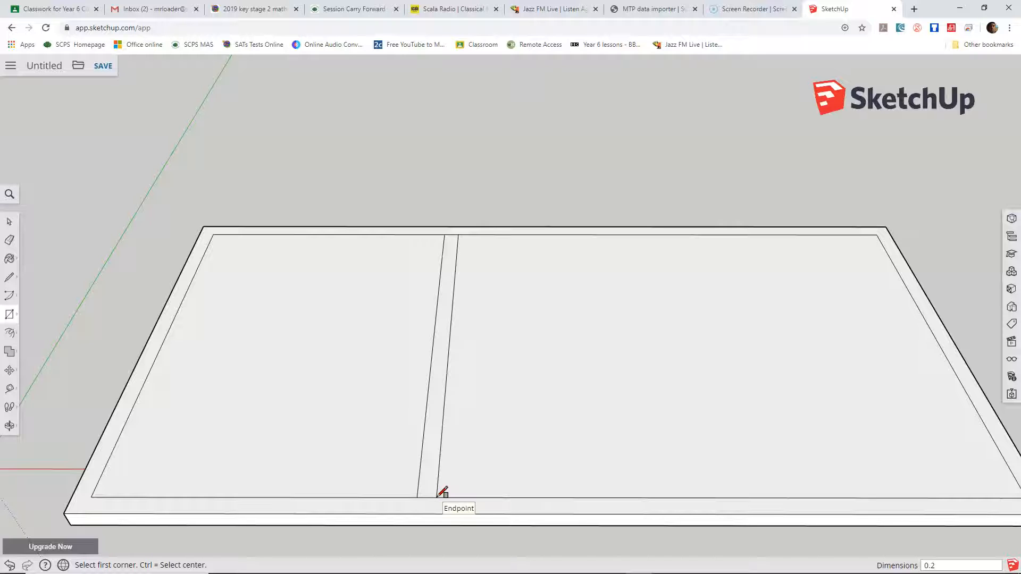
Draw a second 0.2 m wide wall rectangle from the dividing wall to the inner line of the far short-side wall
click(451, 330)
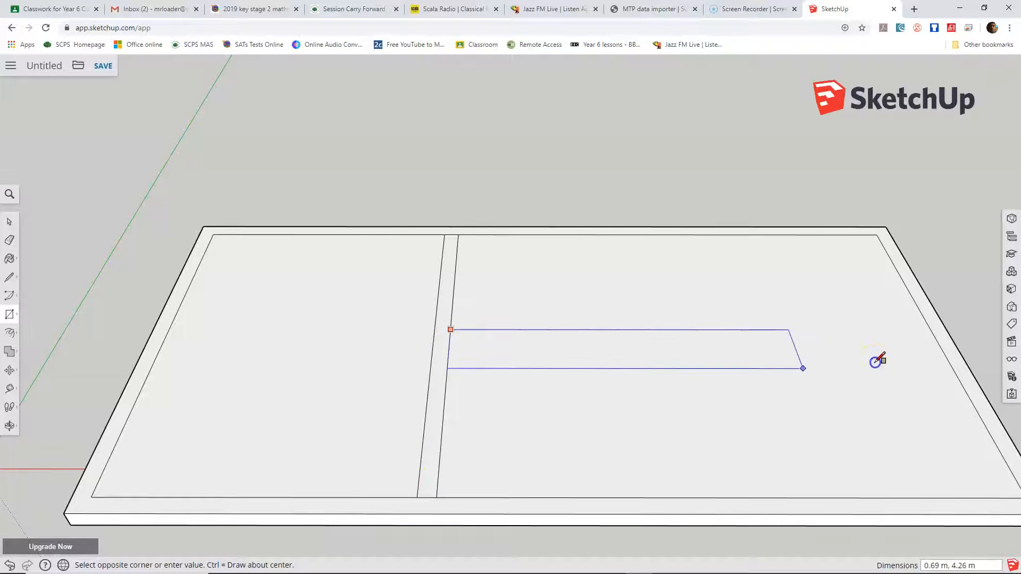
click(965, 394)
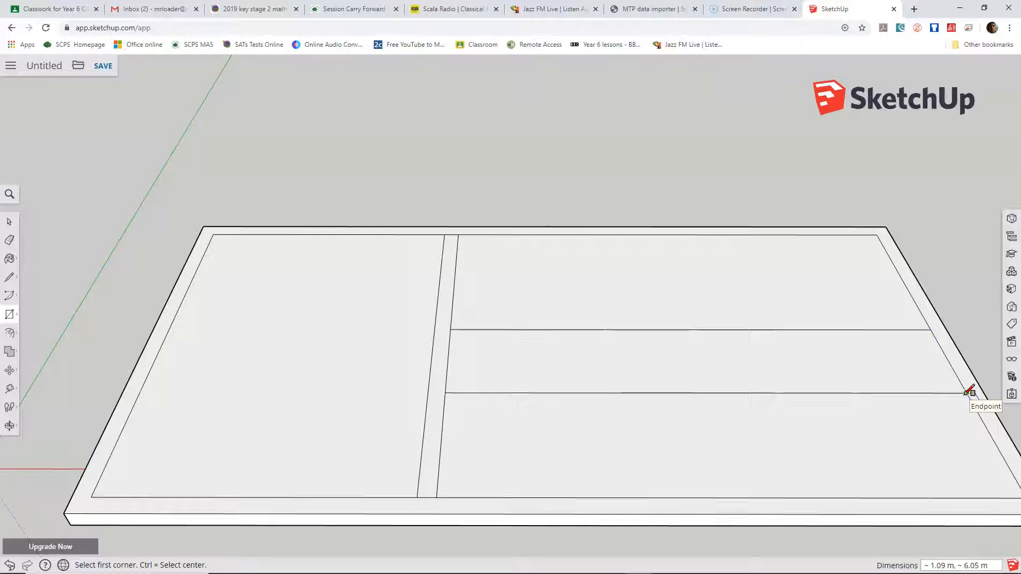
text(2)
key(Return)
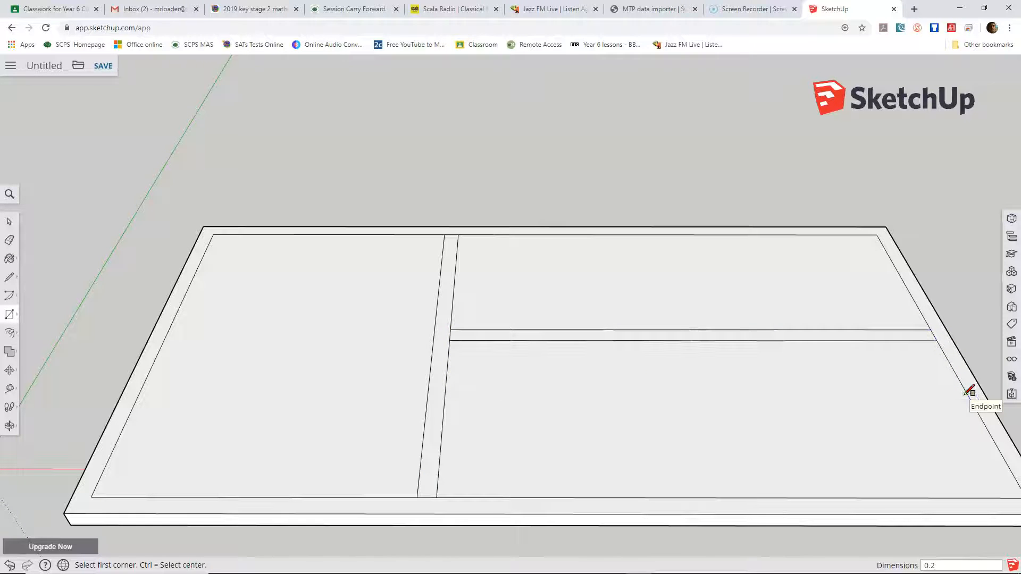
Delete the short line segments where the dividing walls meet each other and the outer walls, merging them into one wall outline
click(10, 427)
click(36, 384)
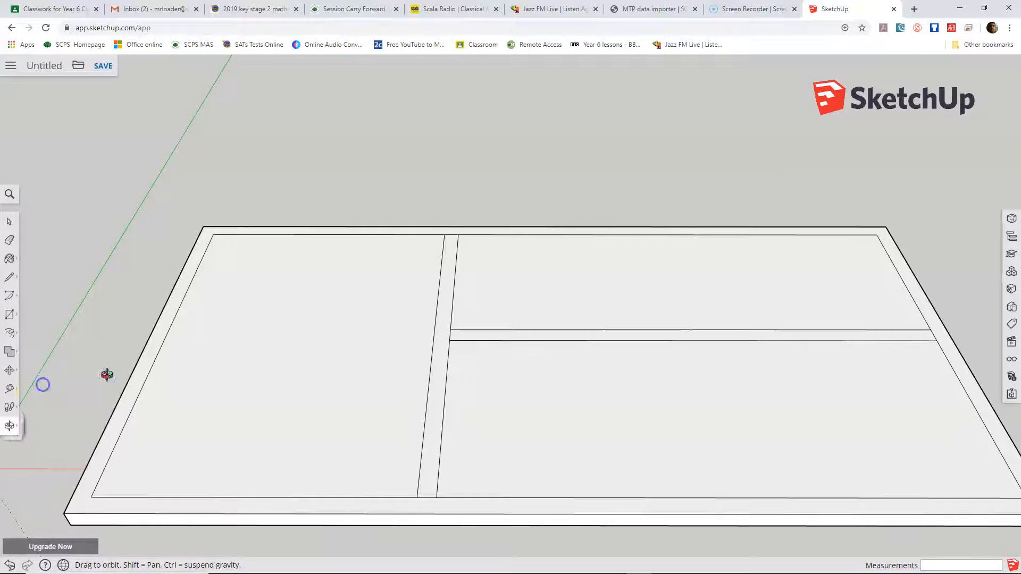
drag(292, 312, 294, 495)
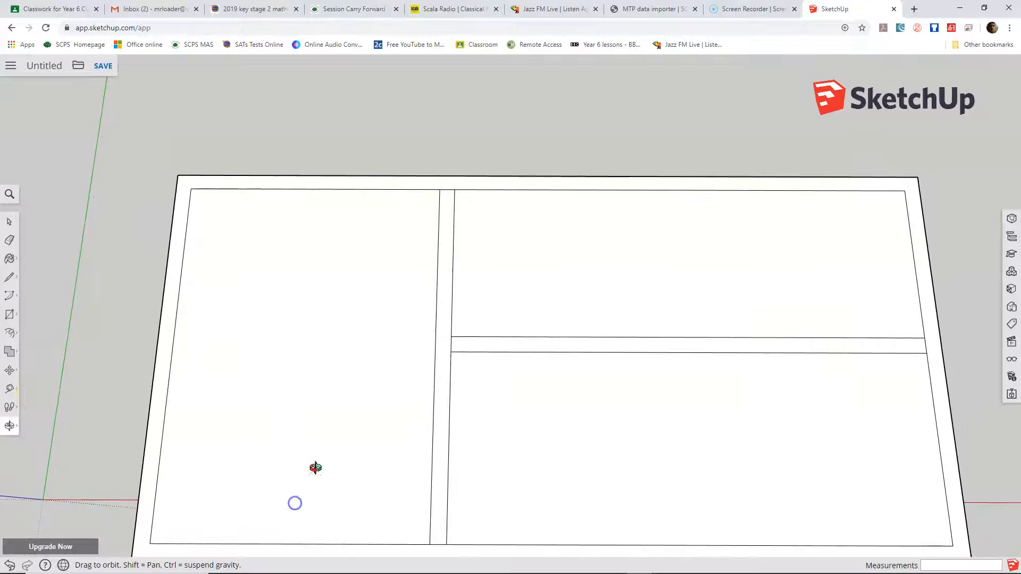
click(9, 224)
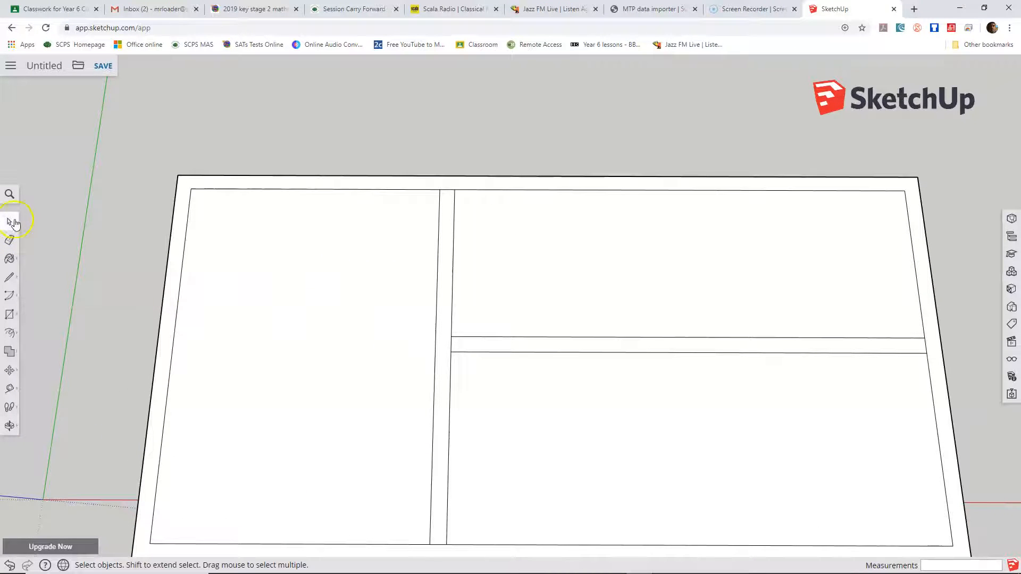
click(449, 191)
click(448, 346)
click(452, 345)
key(Delete)
key(Delete)
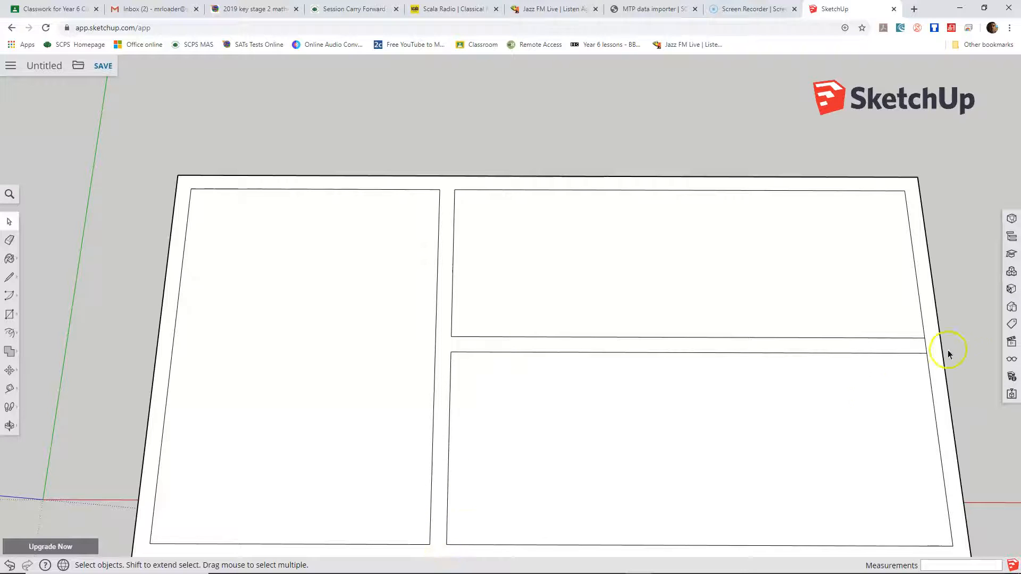
click(927, 349)
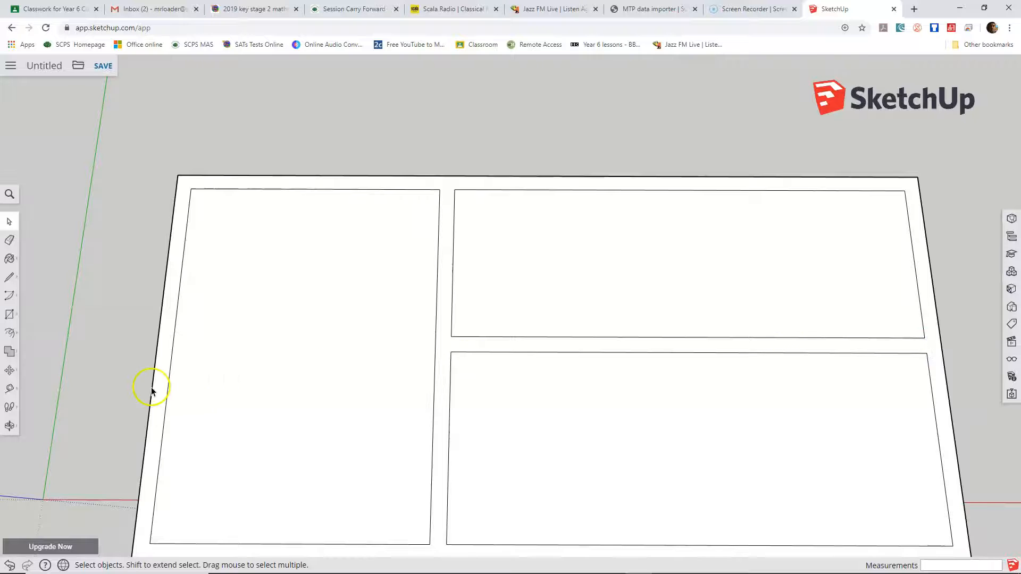
Try pulling the wall outline up about 2.07 m from the slab with Push/Pull, and undo the extrusion
scroll(103, 341, down, 2)
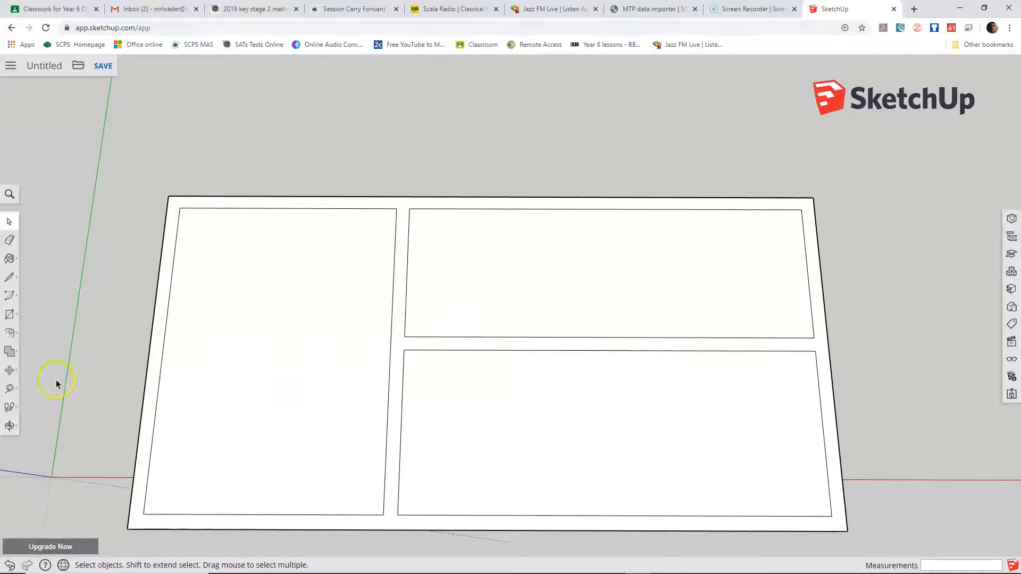
click(10, 428)
click(41, 386)
mouse_move(508, 387)
mouse_down()
mouse_move(485, 385)
mouse_move(511, 297)
mouse_move(583, 456)
mouse_move(508, 470)
mouse_move(486, 404)
mouse_move(487, 341)
mouse_up()
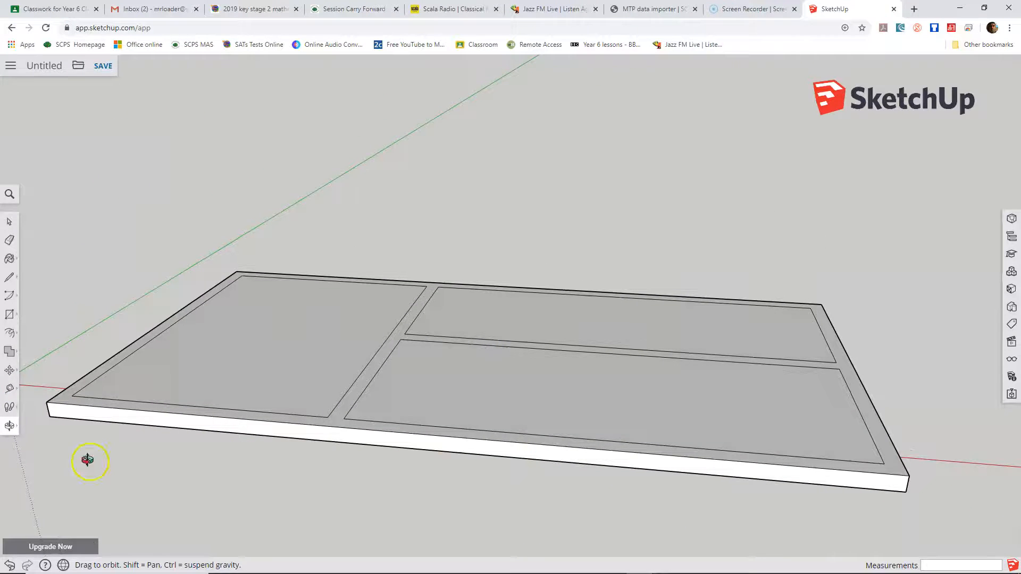
click(17, 341)
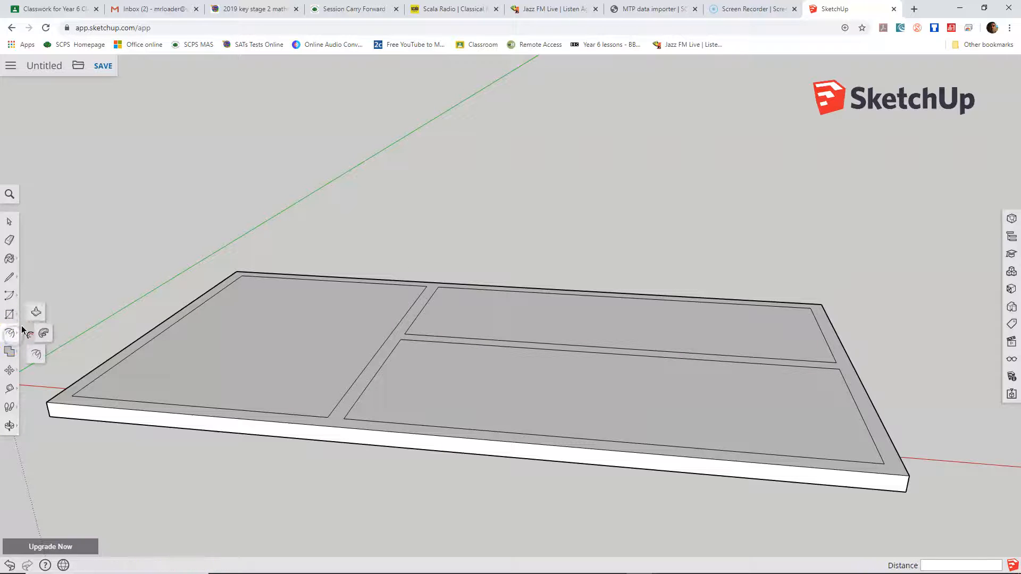
click(35, 310)
click(335, 428)
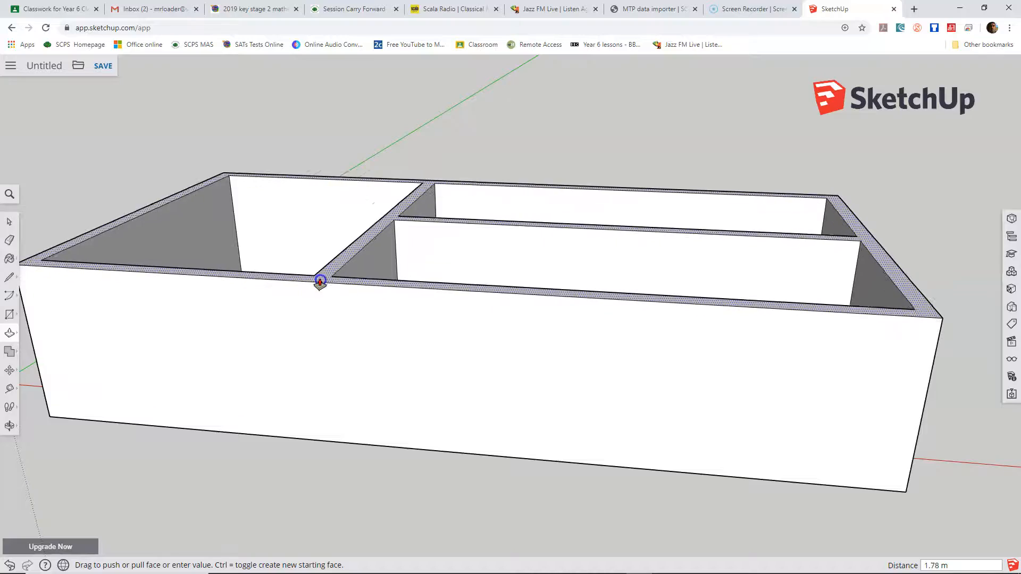
click(321, 258)
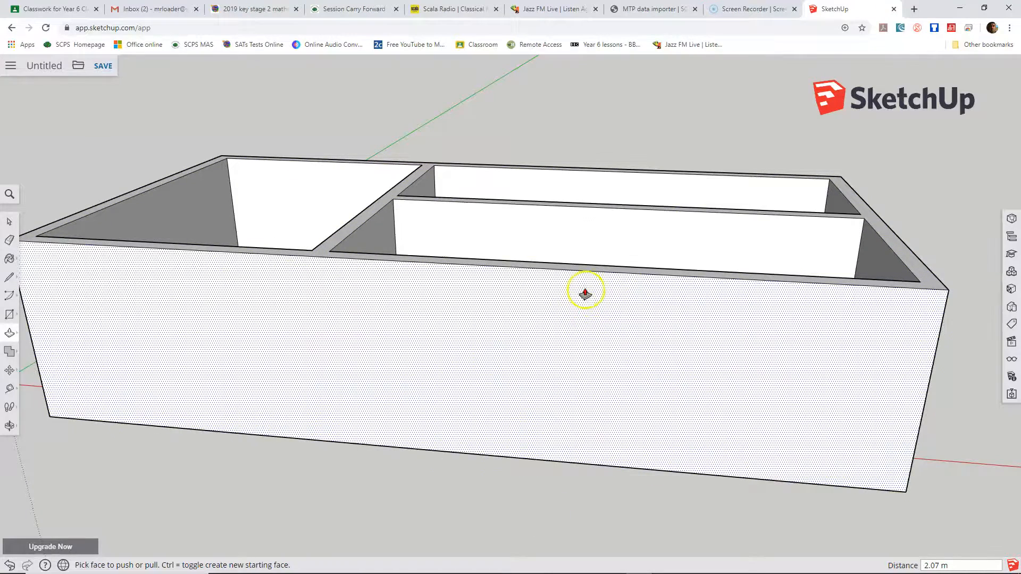
click(10, 565)
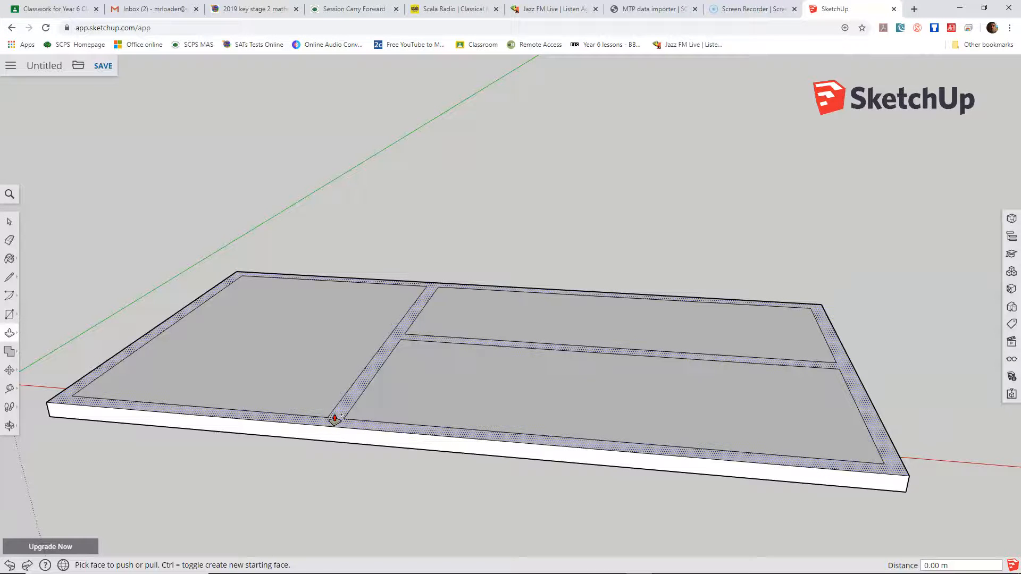
Extrude the wall outline 2 m upward from a new starting face, keeping the slab's edge line around the base
drag(335, 418, 341, 304)
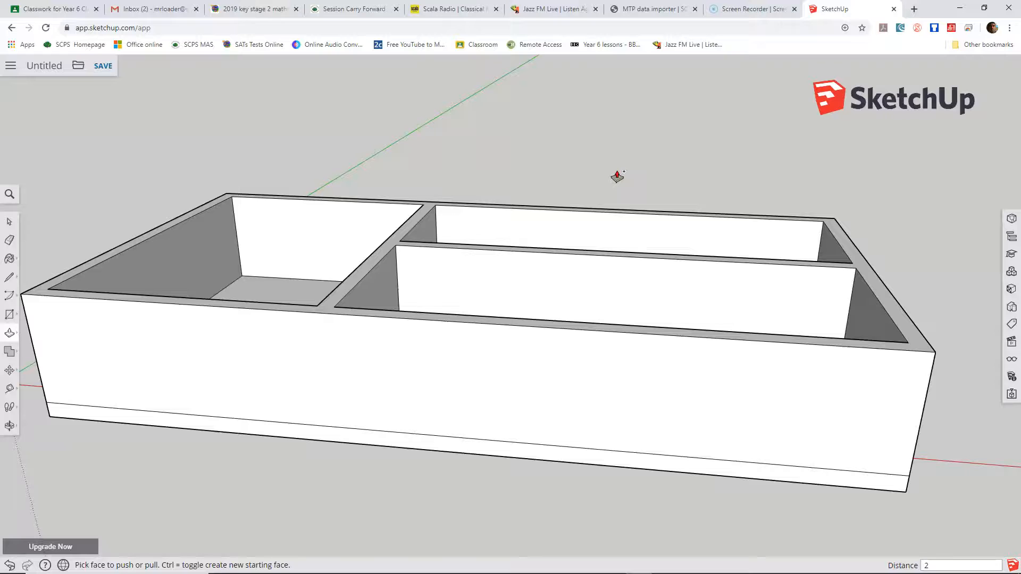
key(Return)
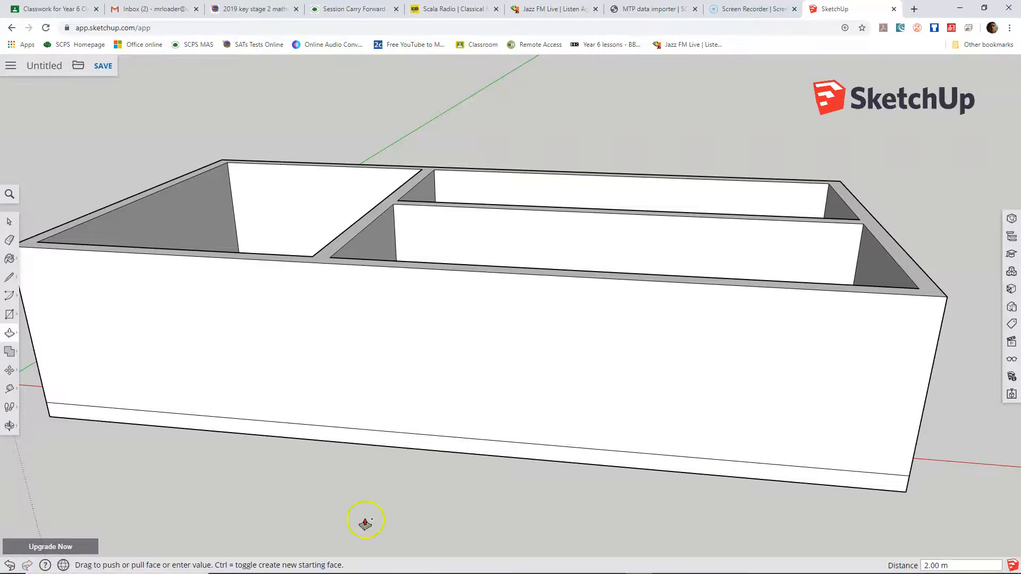
Draw a 0.2 m wide rectangle across the floor of the nearer long room, from the middle wall to the outer wall
click(10, 424)
drag(367, 257, 456, 490)
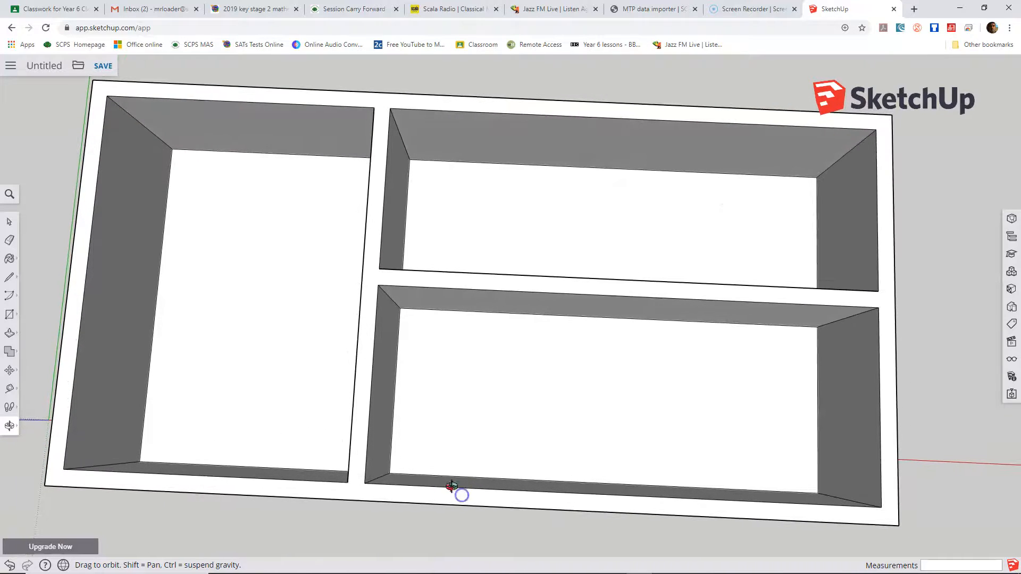
click(10, 314)
click(36, 276)
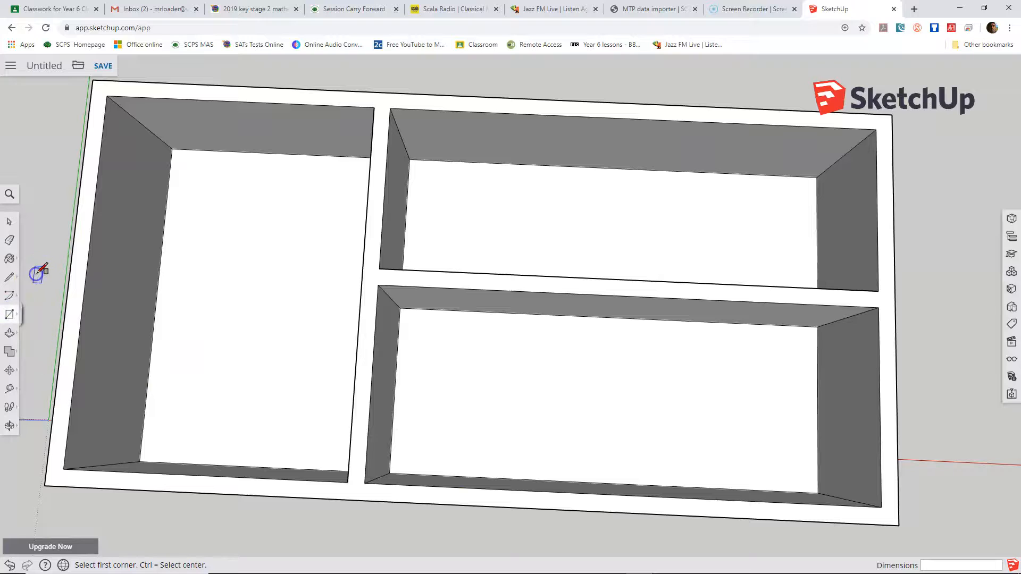
click(558, 315)
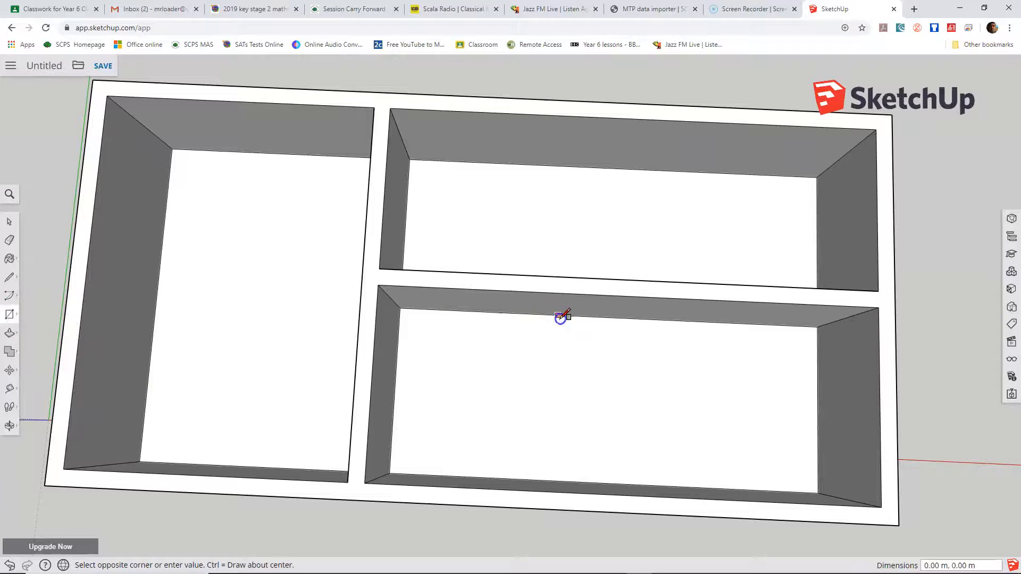
click(583, 483)
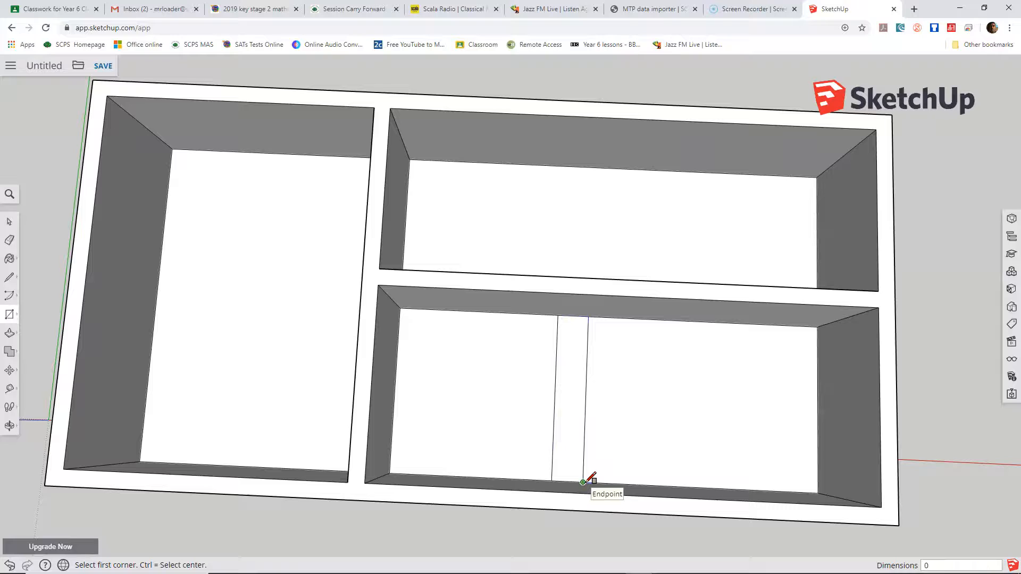
key(Return)
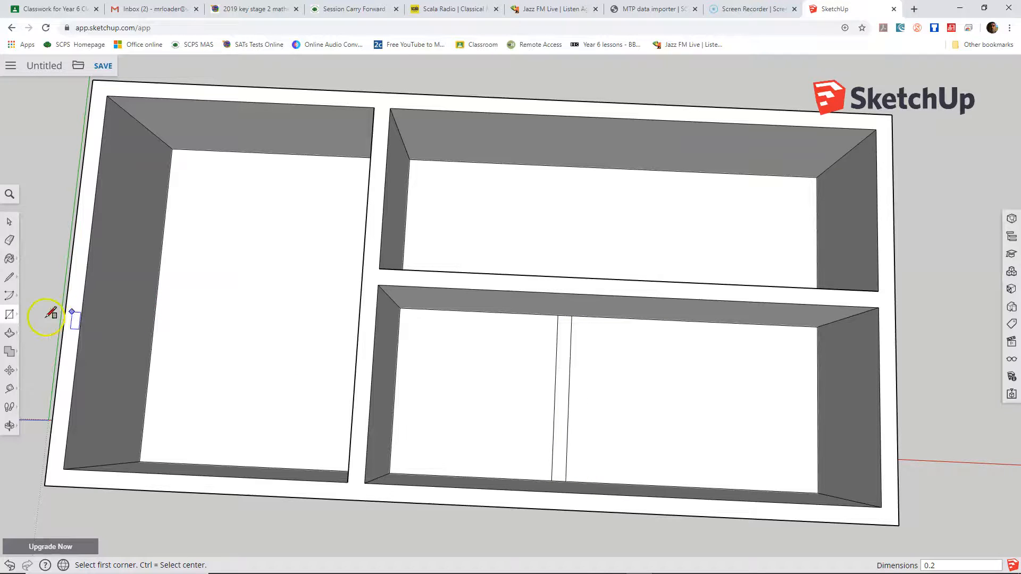
Extrude the new 0.2 m wide floor strip 2 m upward to form a dividing wall
click(18, 336)
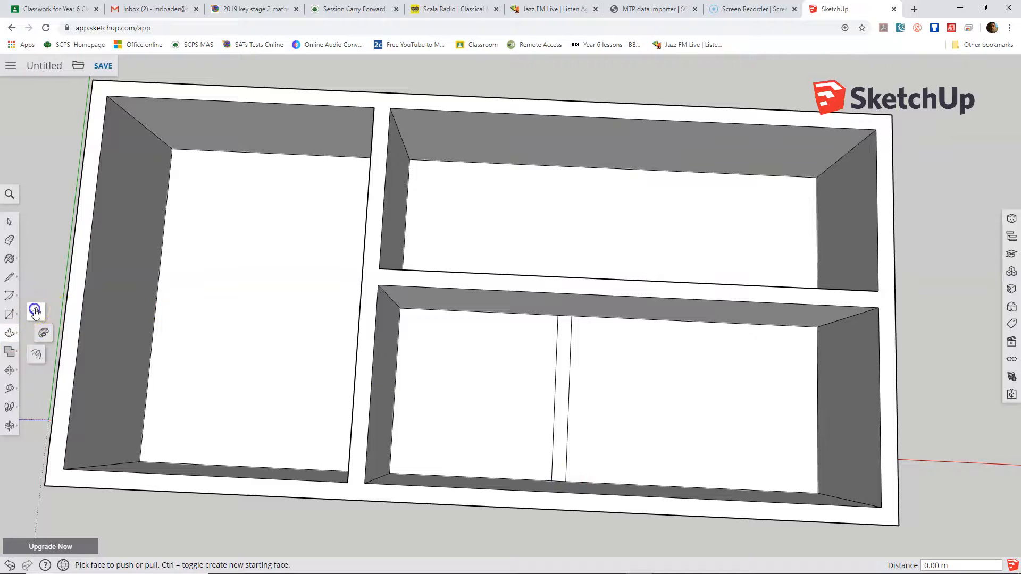
click(564, 410)
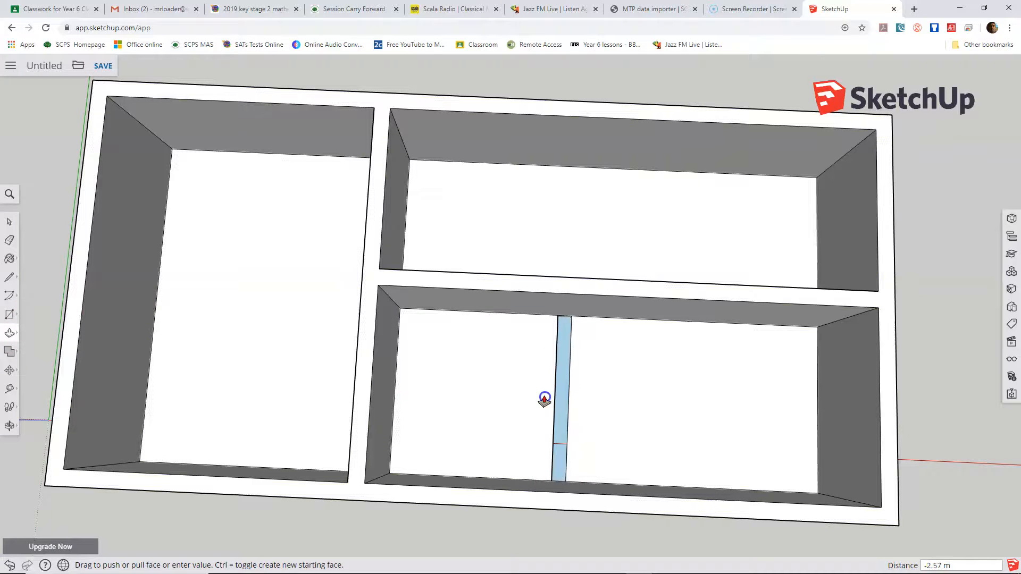
click(545, 373)
text(2)
key(Return)
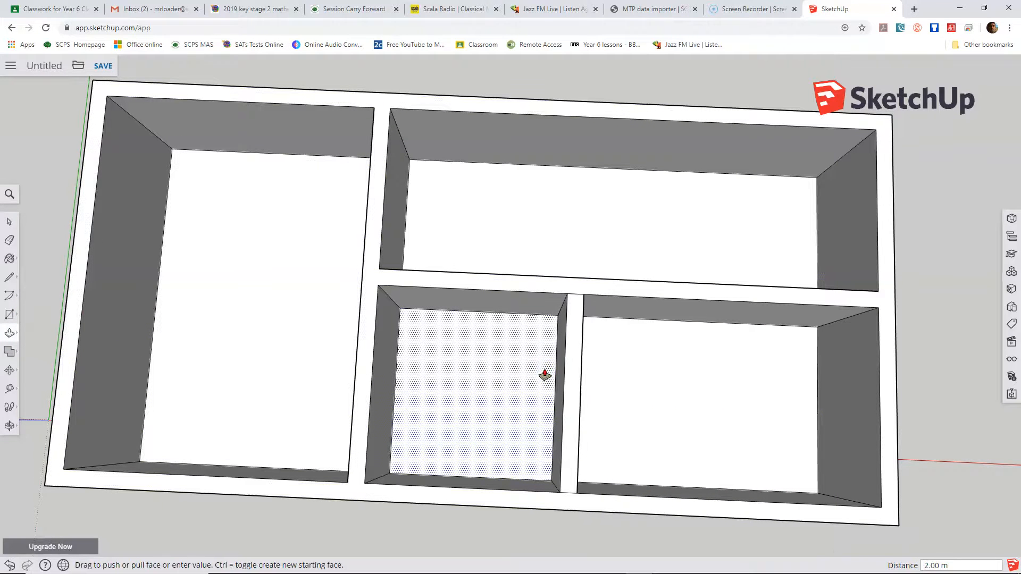
Delete the two short edges where the top of the new dividing wall meets the middle wall and the outer wall
click(9, 222)
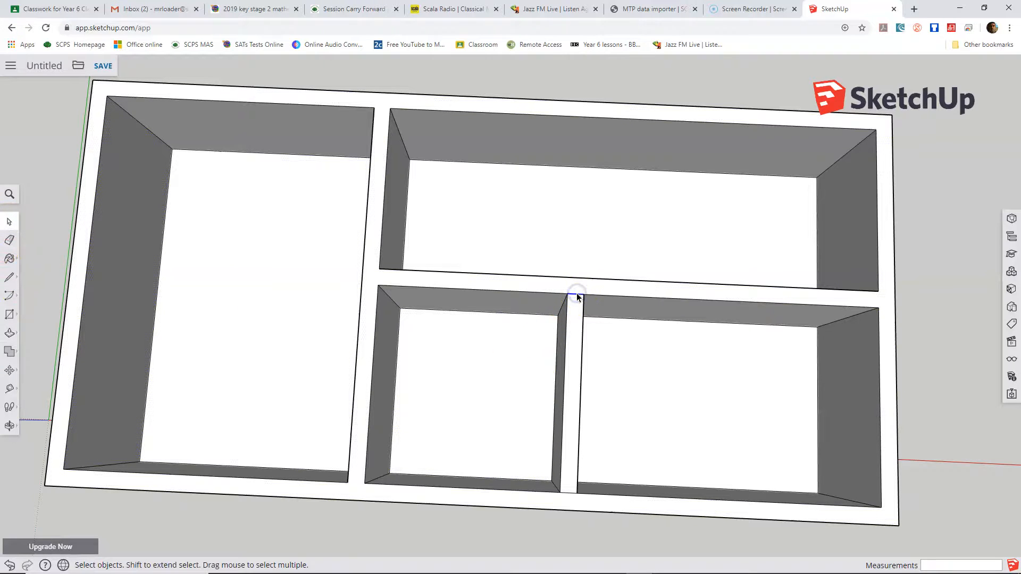
key(Delete)
click(569, 491)
click(601, 465)
click(568, 494)
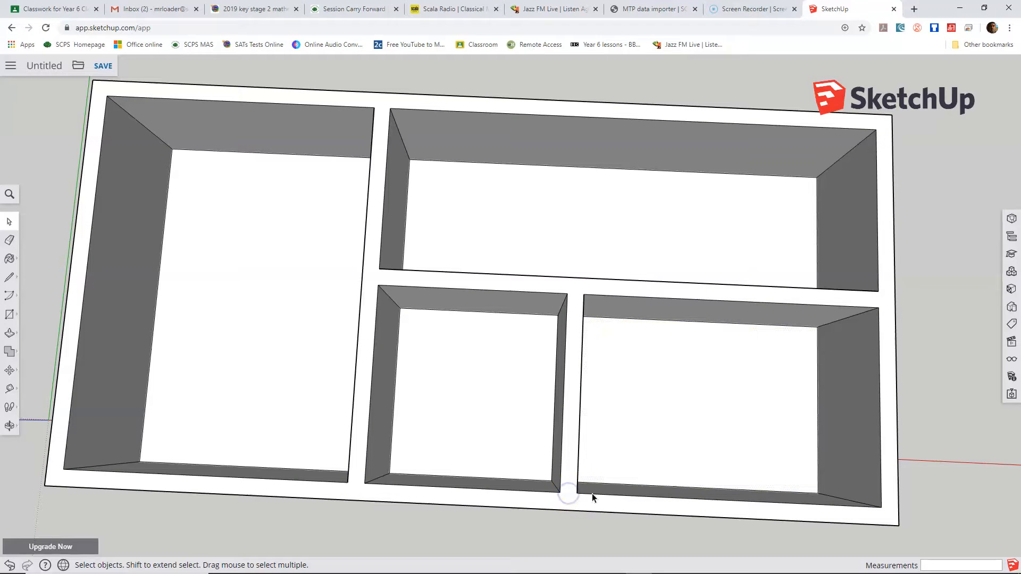